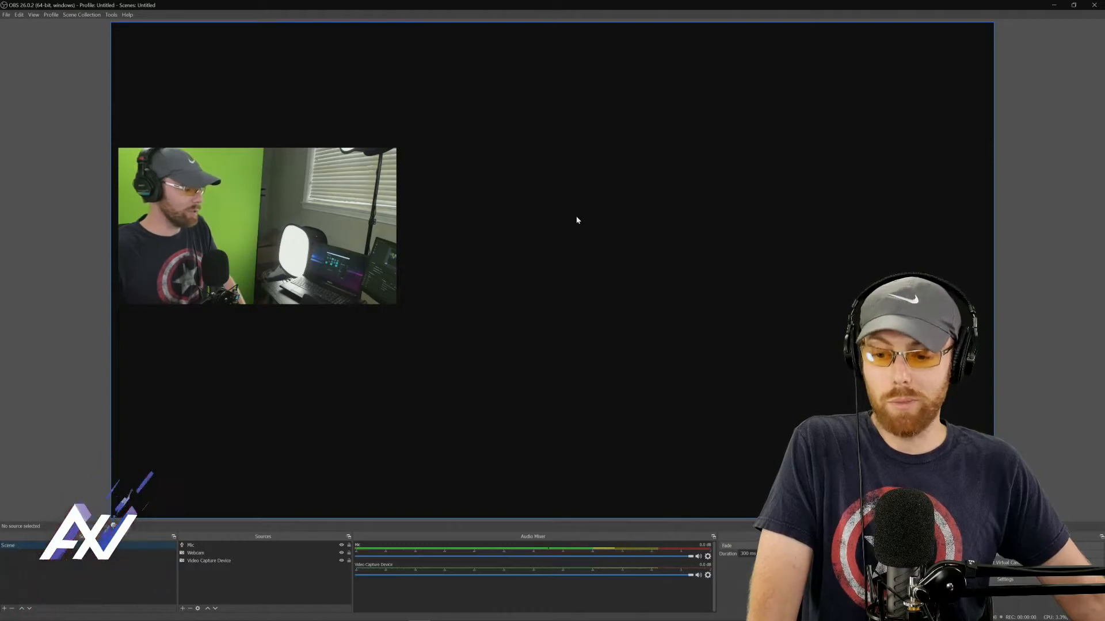
# Step: Remove the Webcam, Mic and Video Capture Device sources from the scene
pyautogui.click(195, 553)
pyautogui.click(190, 608)
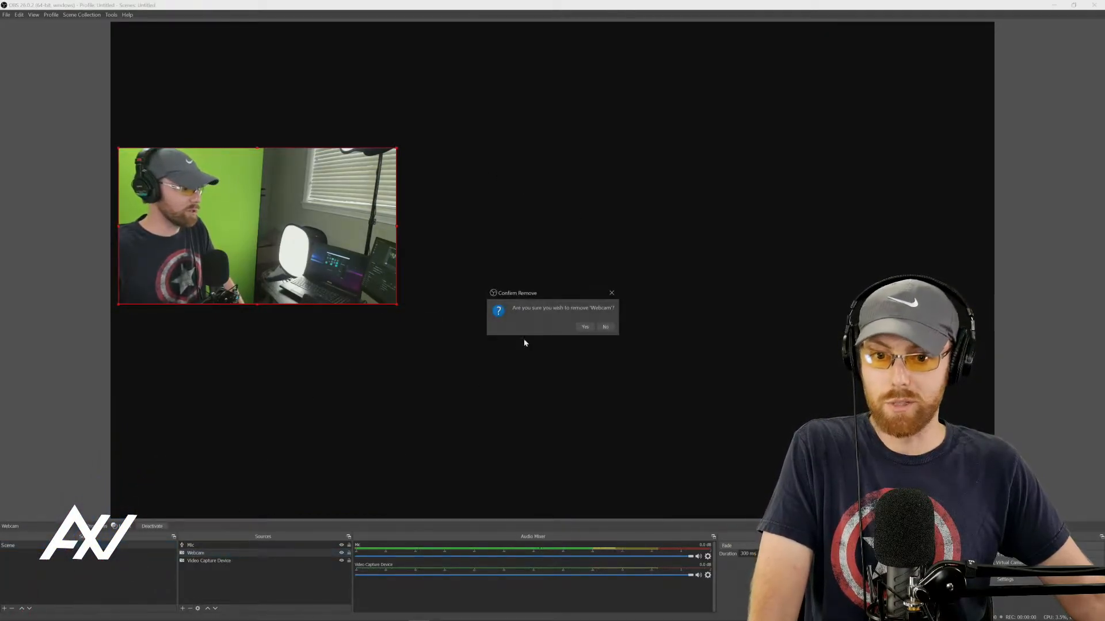
pyautogui.click(584, 327)
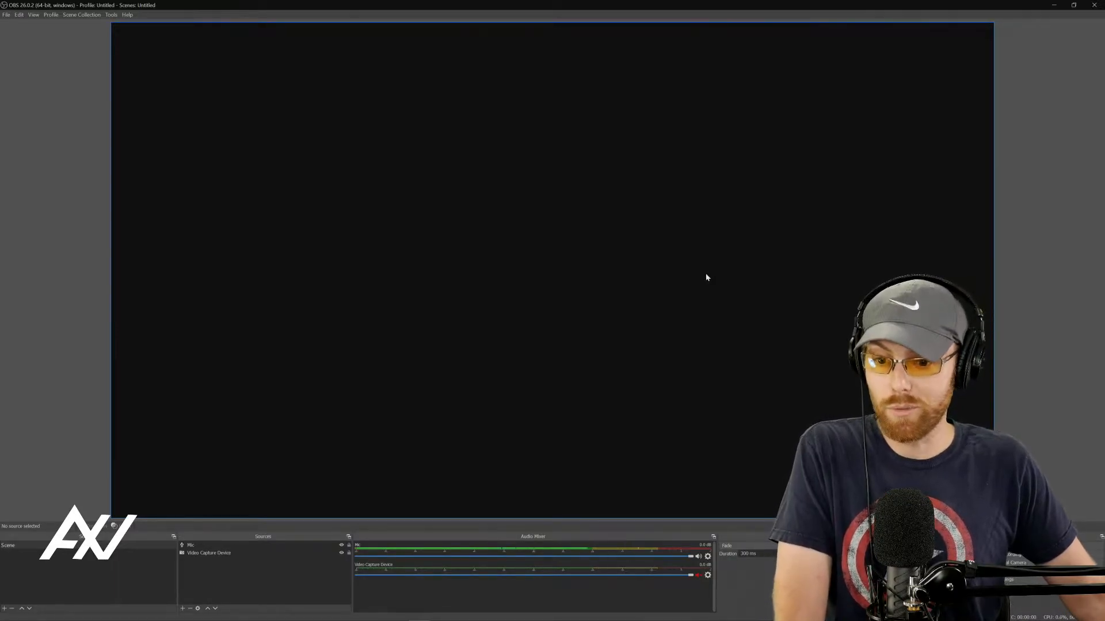
pyautogui.click(233, 546)
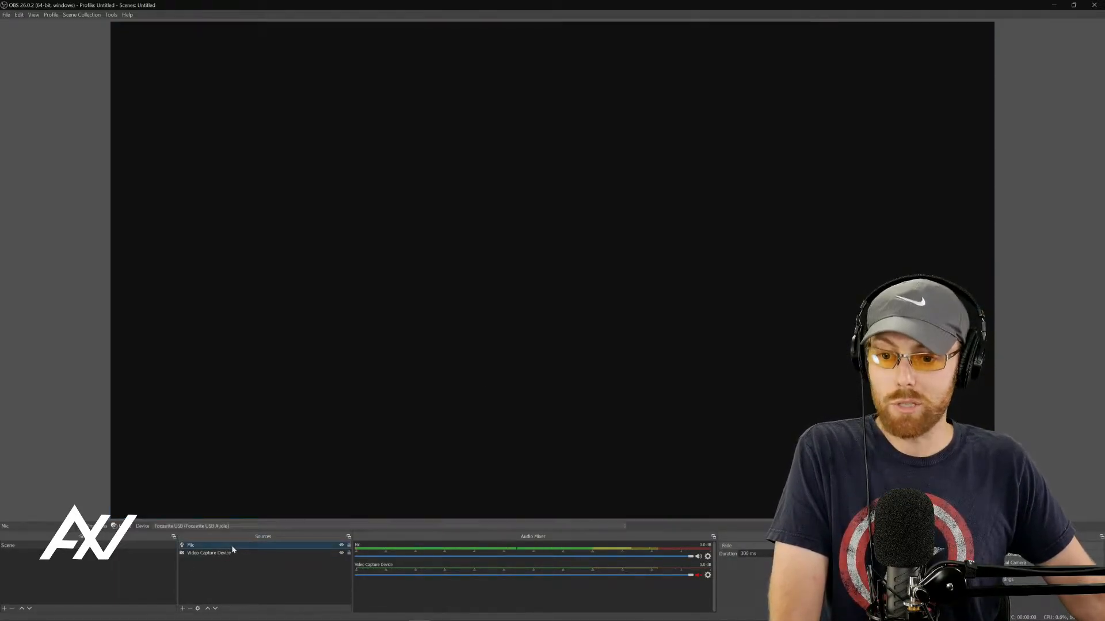
pyautogui.click(190, 607)
pyautogui.click(582, 323)
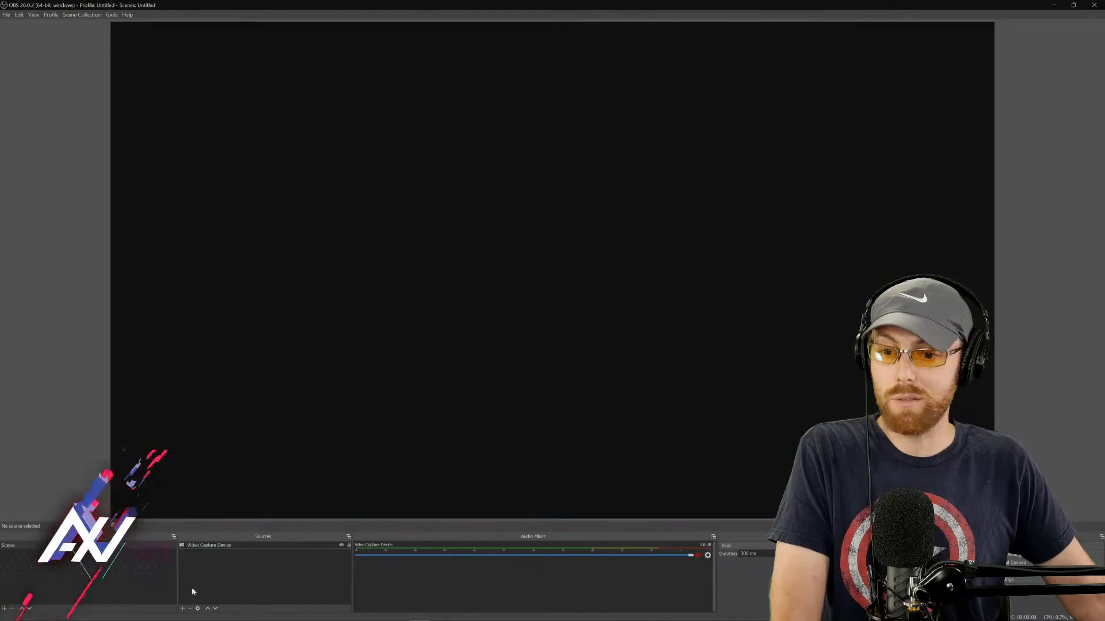
pyautogui.click(216, 546)
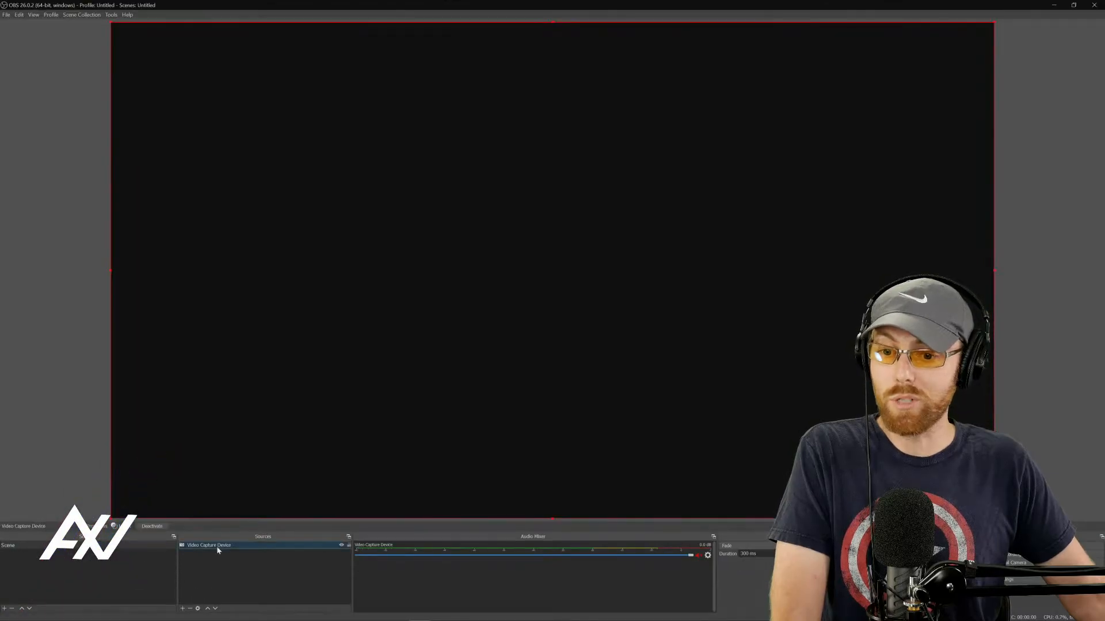
pyautogui.click(190, 609)
pyautogui.click(591, 328)
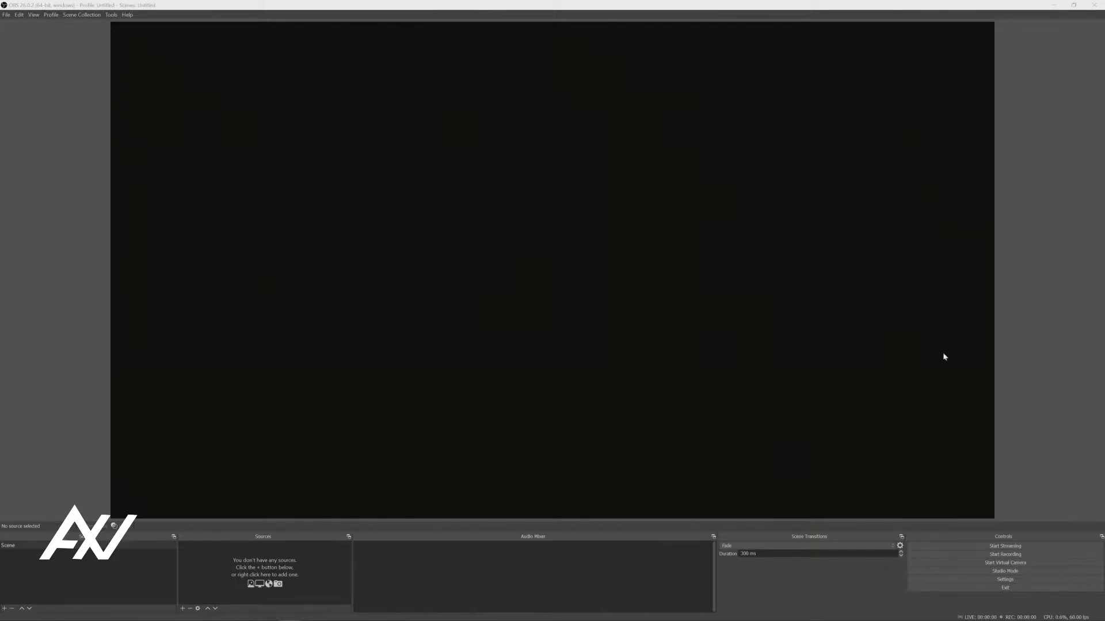
# Step: Set the sample rate to 48 kHz in the general audio settings
pyautogui.click(957, 581)
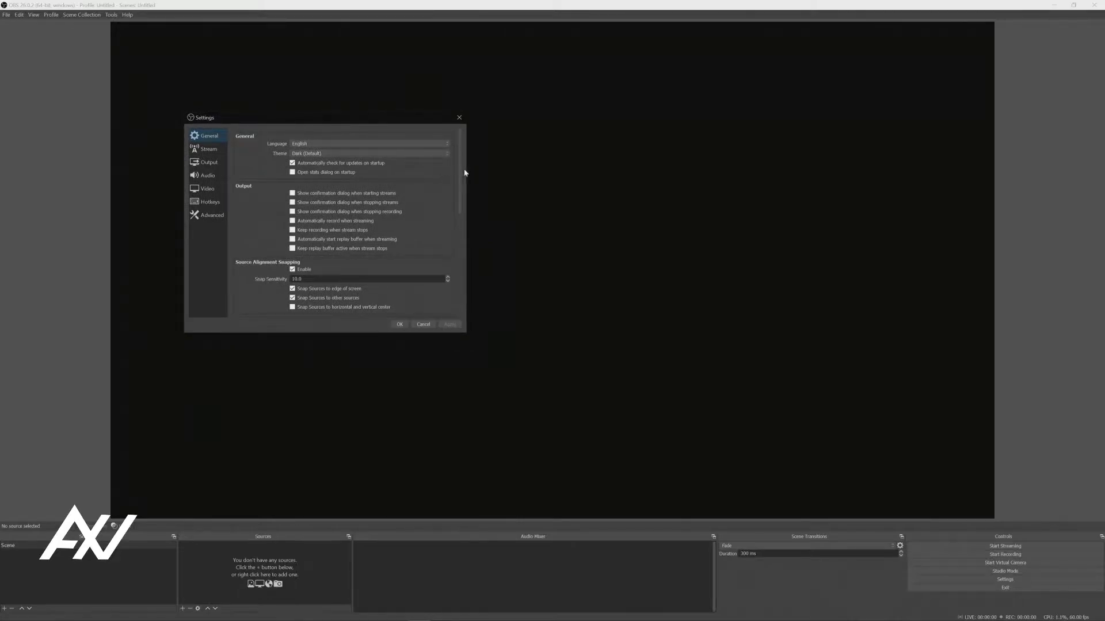
pyautogui.click(214, 174)
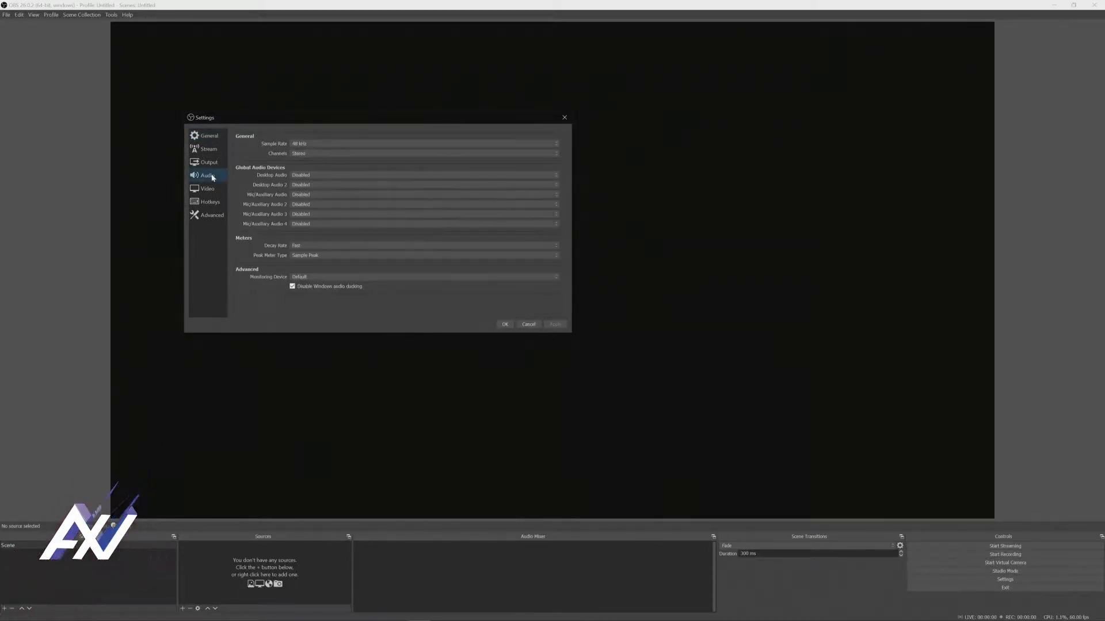
pyautogui.click(467, 129)
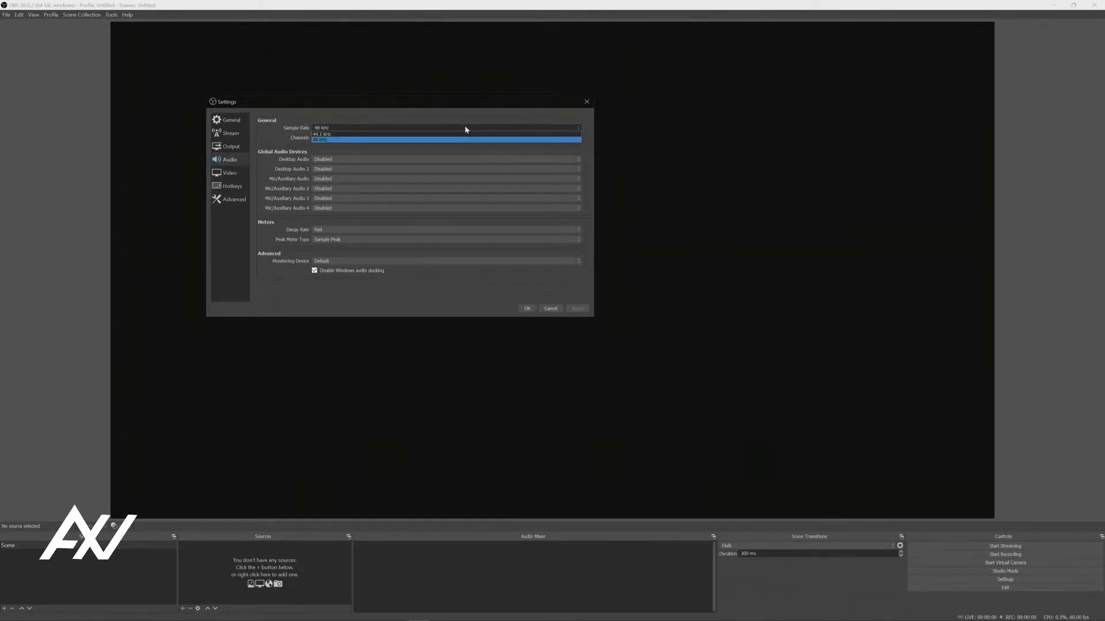
pyautogui.click(464, 139)
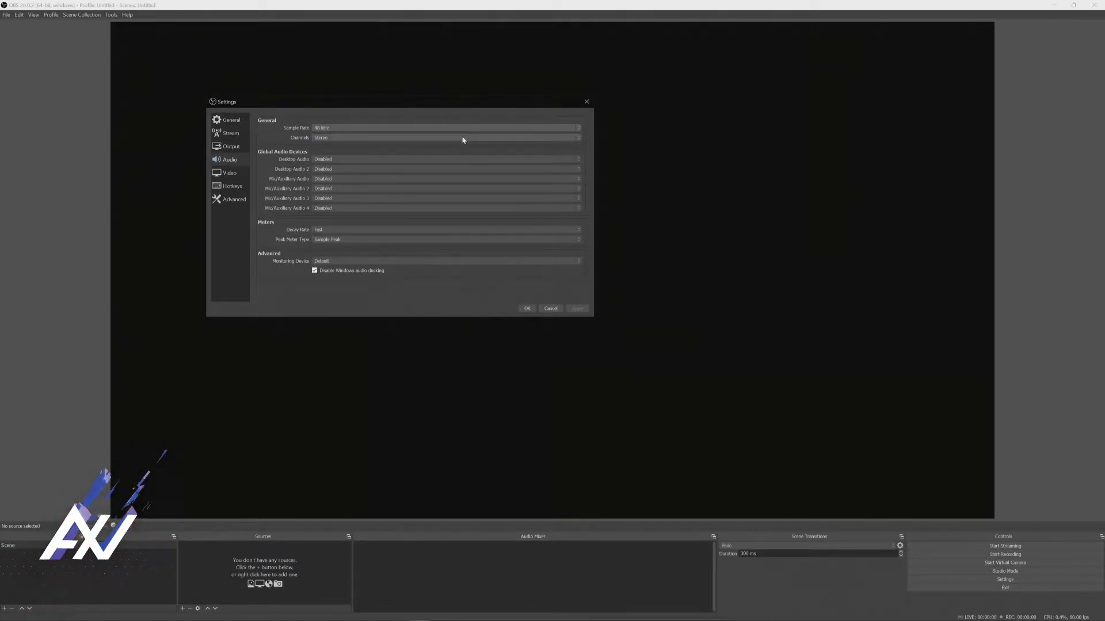
# Step: Set the output mode to Advanced, enlarging the settings window, and open the audio track output settings
pyautogui.click(229, 148)
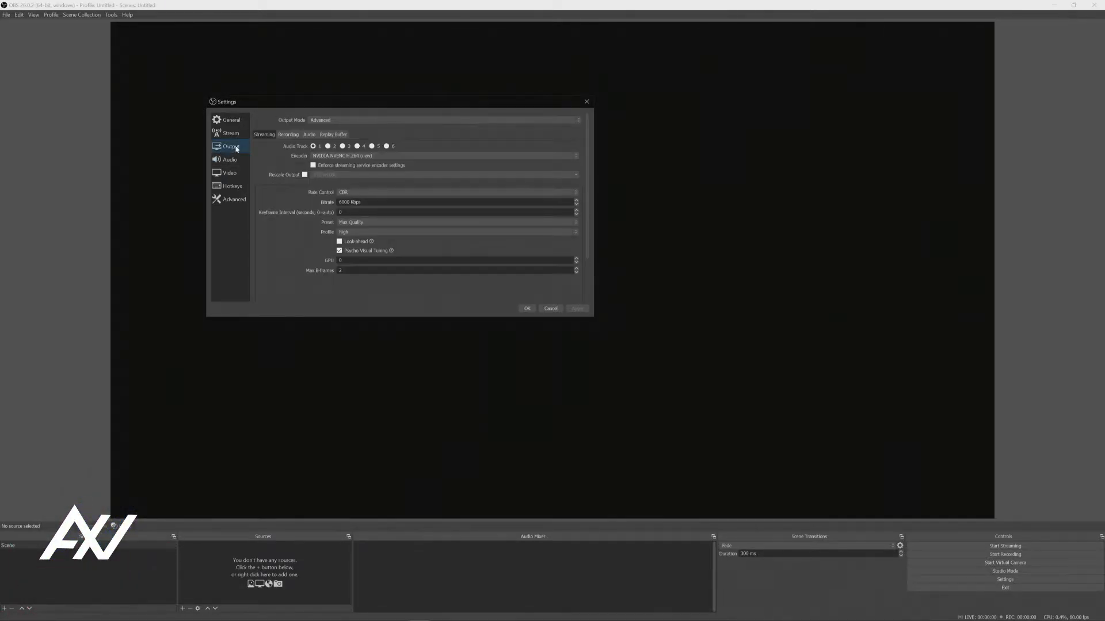
pyautogui.moveTo(594, 316); pyautogui.dragTo(703, 386)
pyautogui.moveTo(504, 110); pyautogui.dragTo(447, 88)
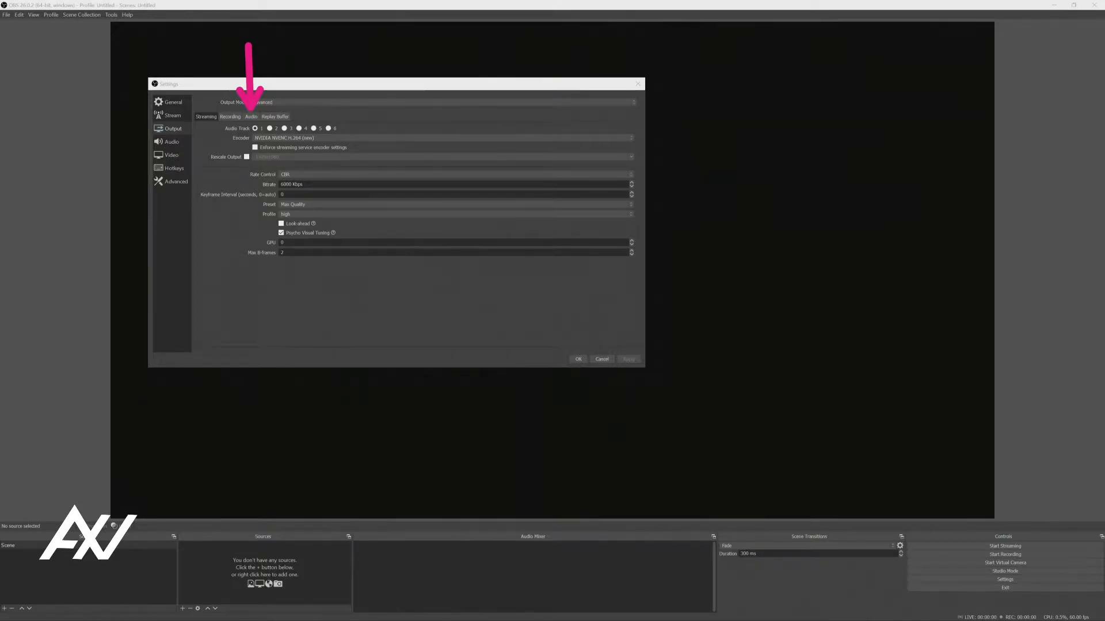
pyautogui.click(613, 102)
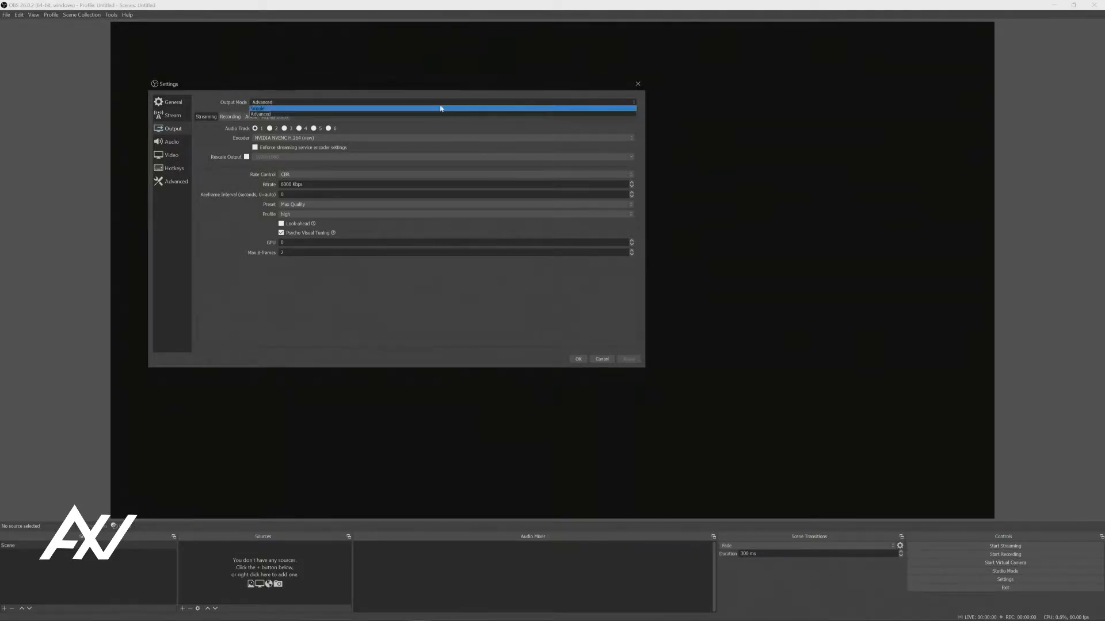
pyautogui.click(427, 105)
pyautogui.click(430, 104)
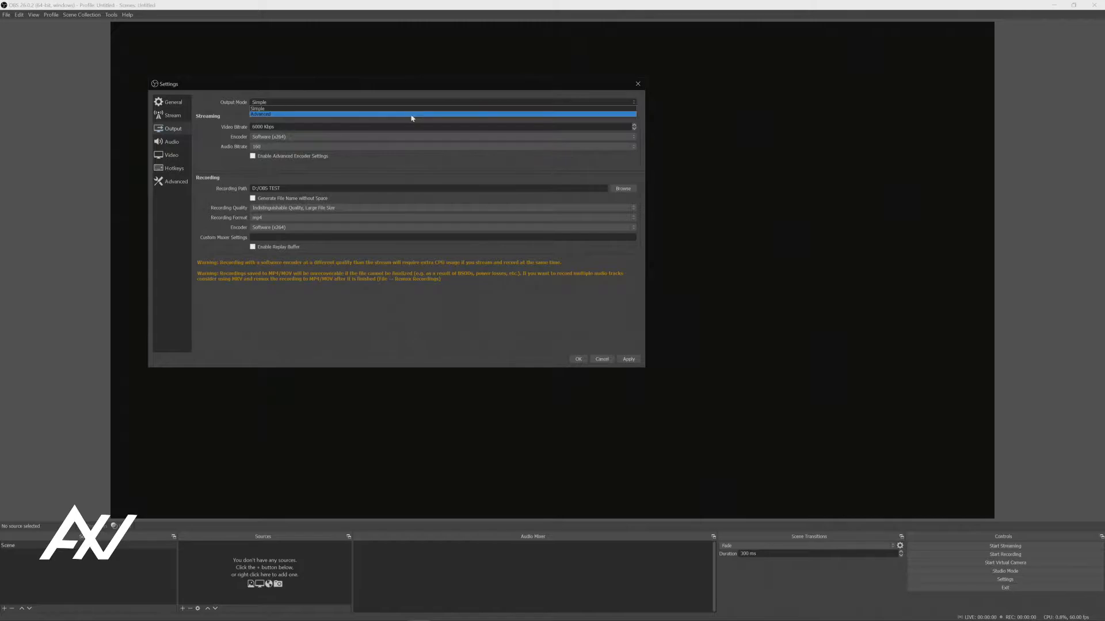
pyautogui.click(412, 116)
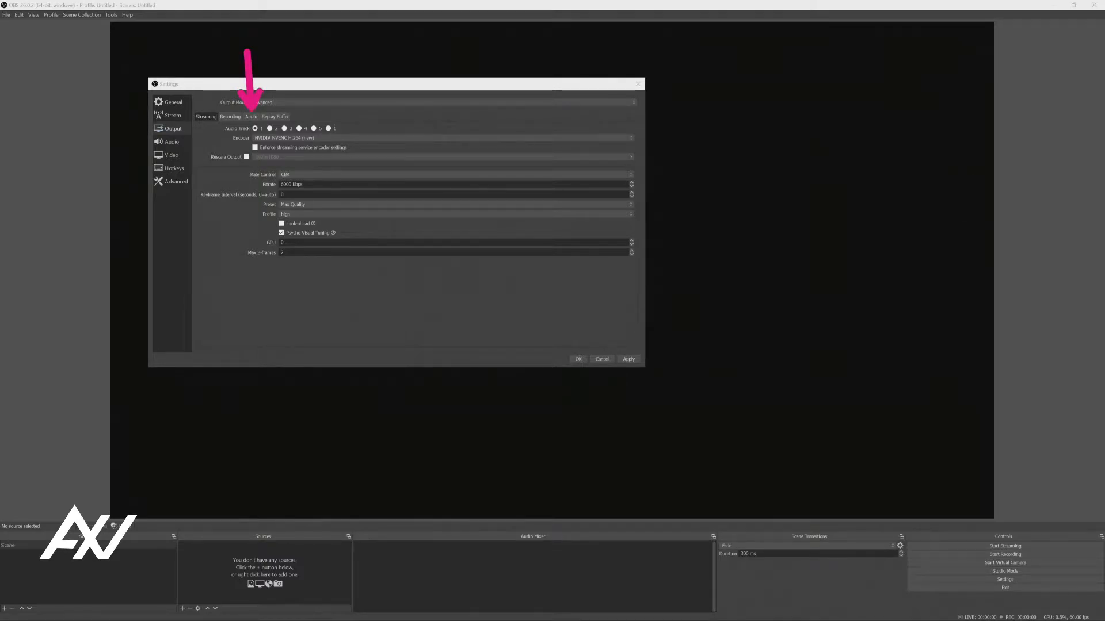
pyautogui.click(249, 116)
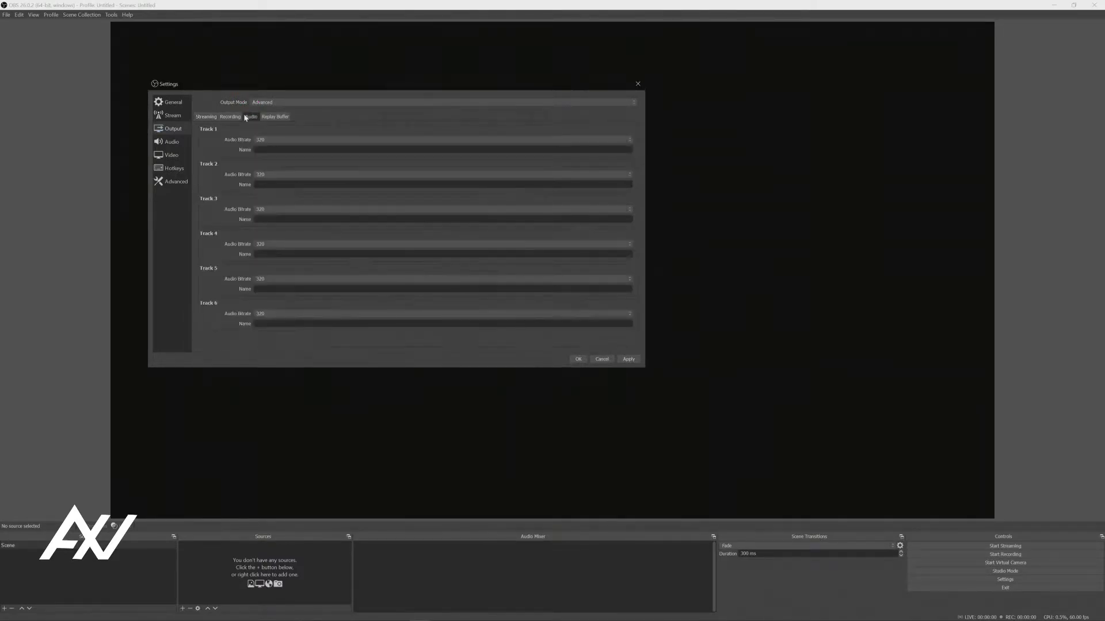
# Step: Set the audio bitrate of Track 1 and Track 2 to 128
pyautogui.click(369, 141)
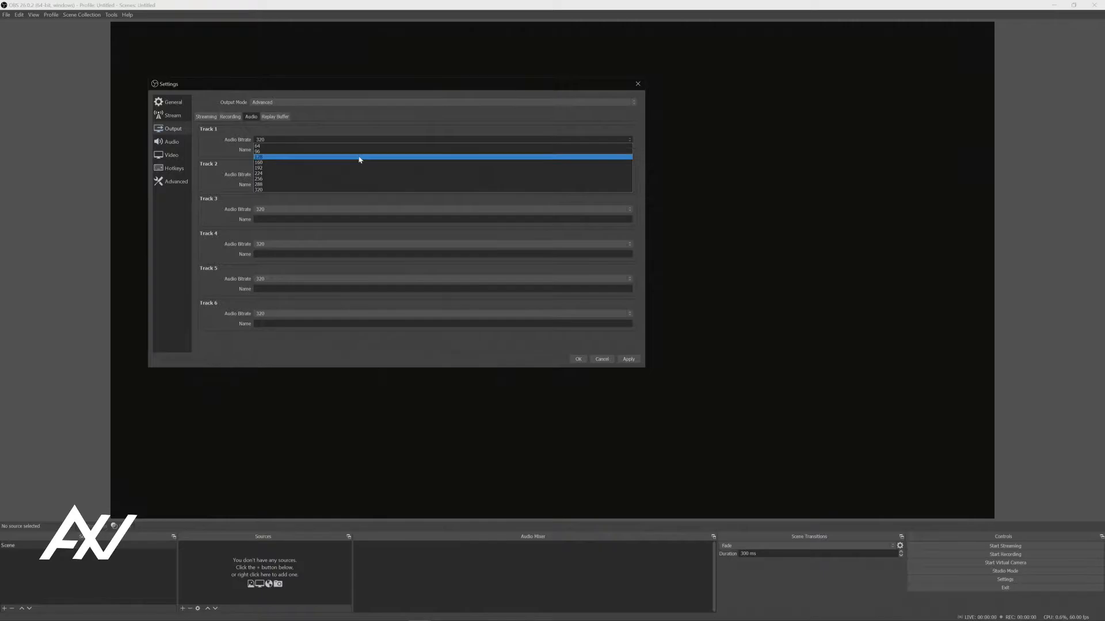
pyautogui.click(359, 160)
pyautogui.click(355, 174)
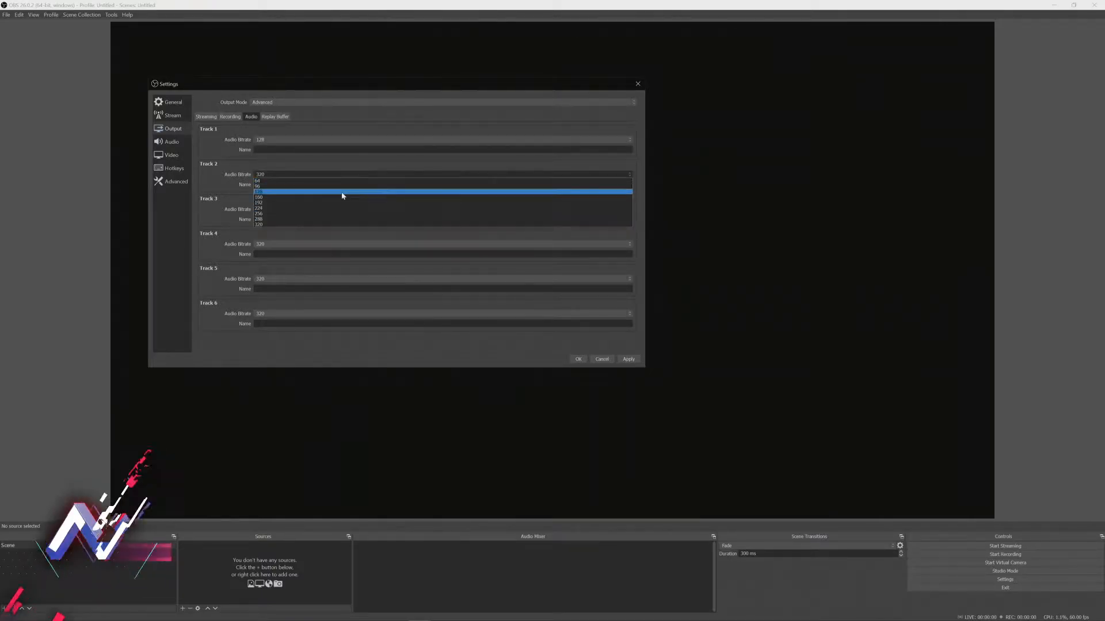
pyautogui.click(343, 191)
# Step: Set the audio bitrate of Track 1 and Track 2 to 320, then apply and close the settings
pyautogui.click(364, 140)
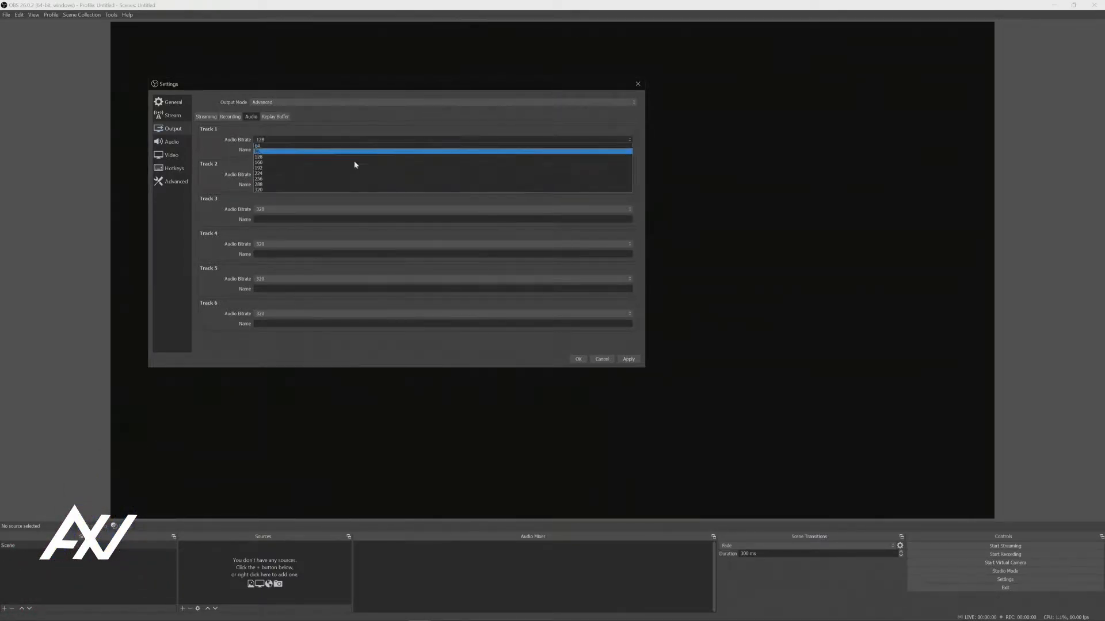
pyautogui.click(344, 192)
pyautogui.click(353, 175)
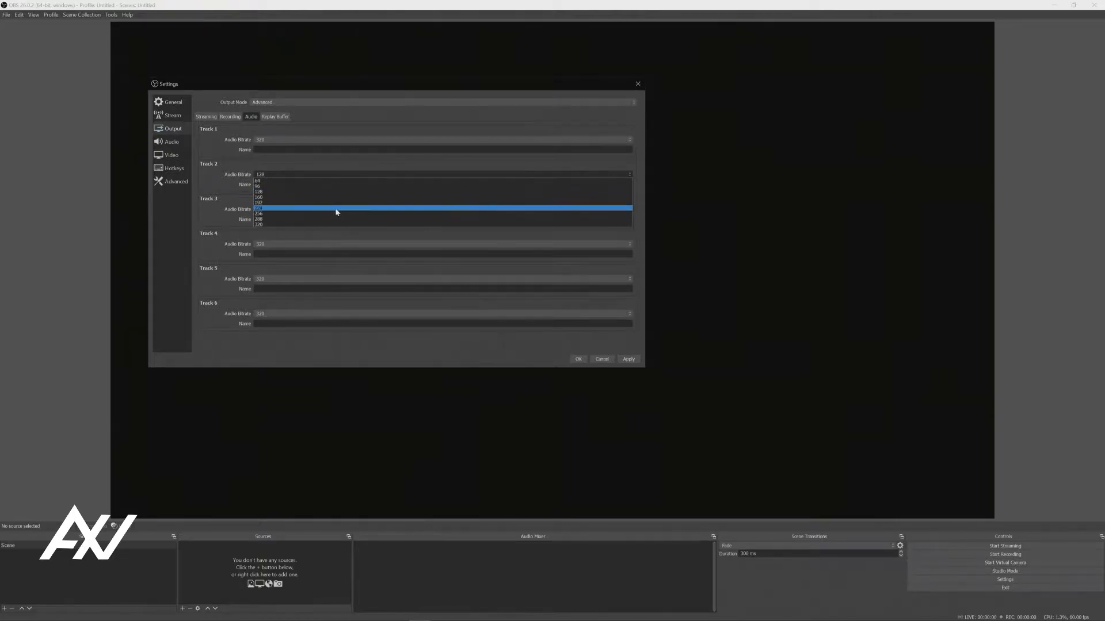
pyautogui.click(324, 225)
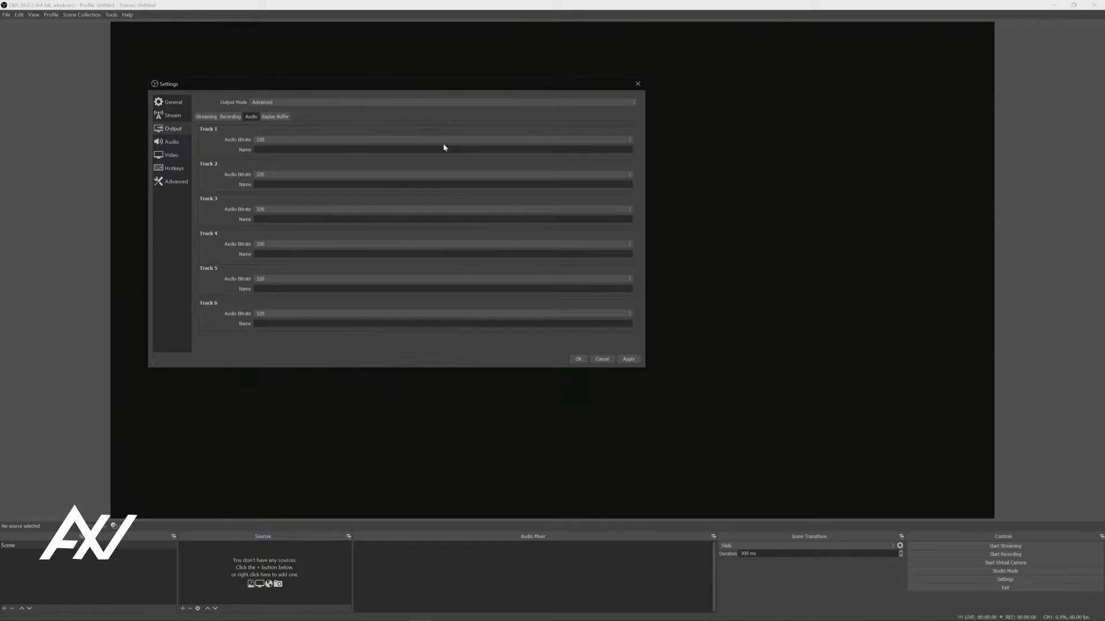
pyautogui.click(364, 141)
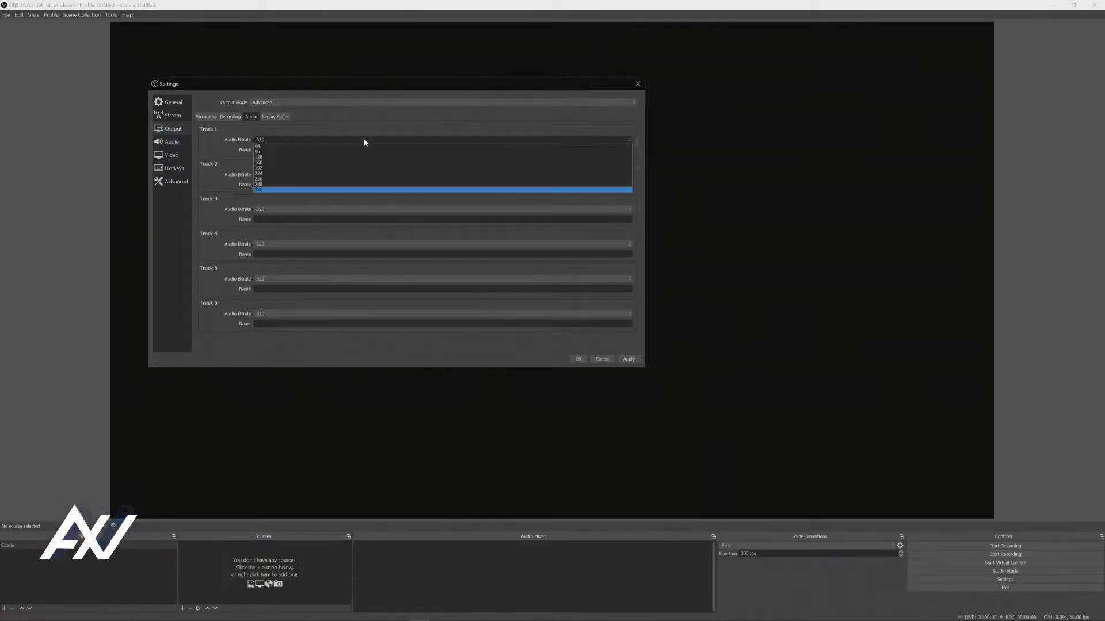
pyautogui.click(345, 191)
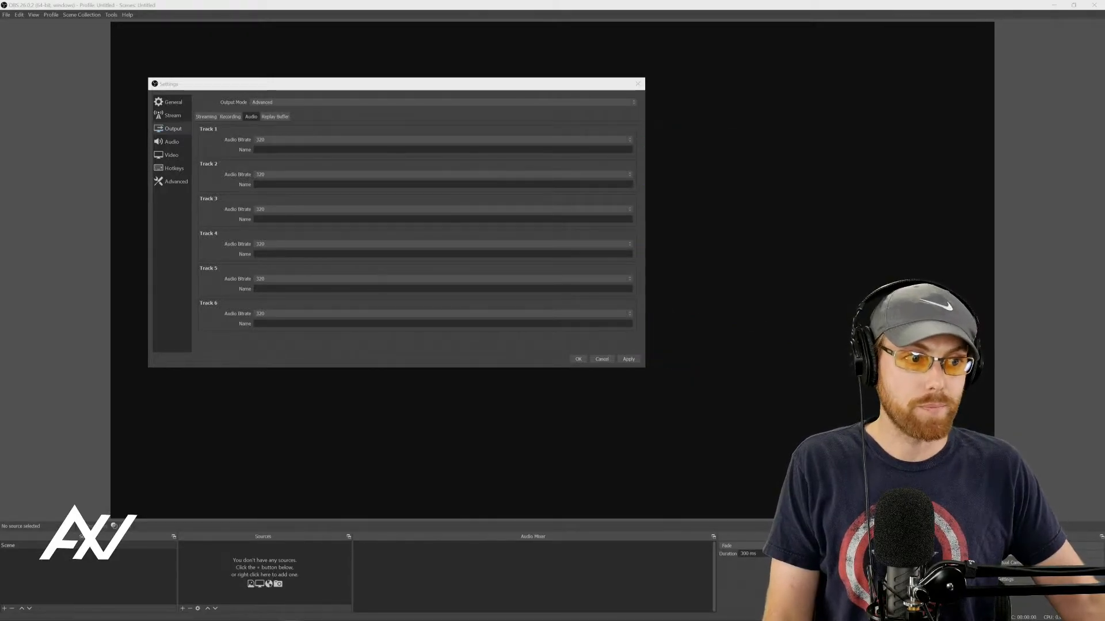
pyautogui.click(618, 360)
pyautogui.click(579, 360)
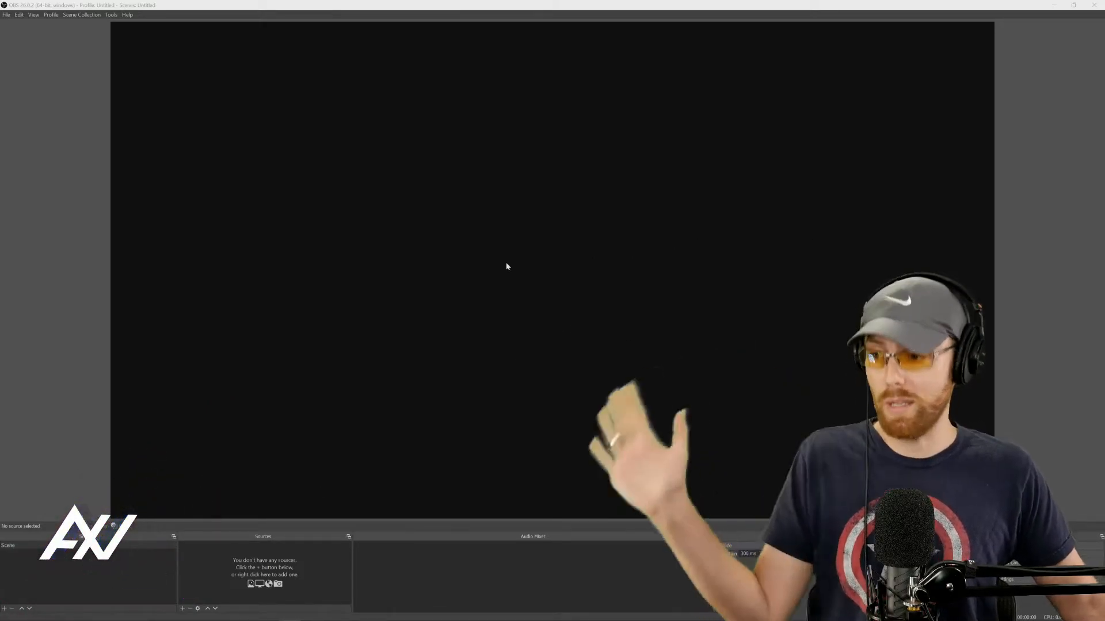
# Step: Add an Audio Input Capture source that uses the Microphone (Logitech BRIO) device
pyautogui.click(183, 608)
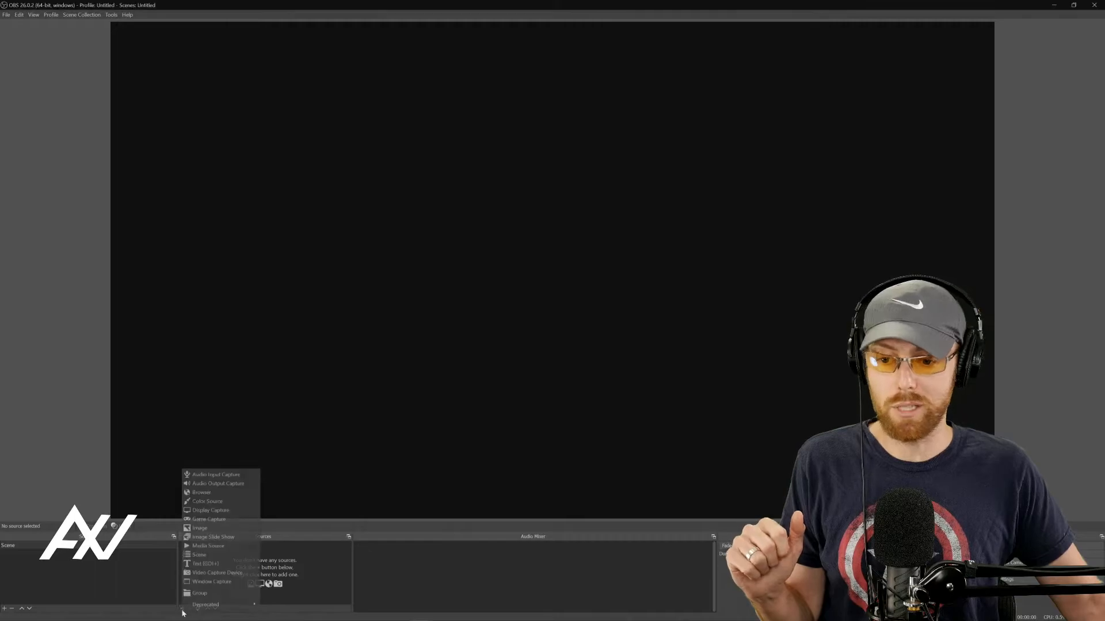
pyautogui.click(250, 474)
pyautogui.click(562, 354)
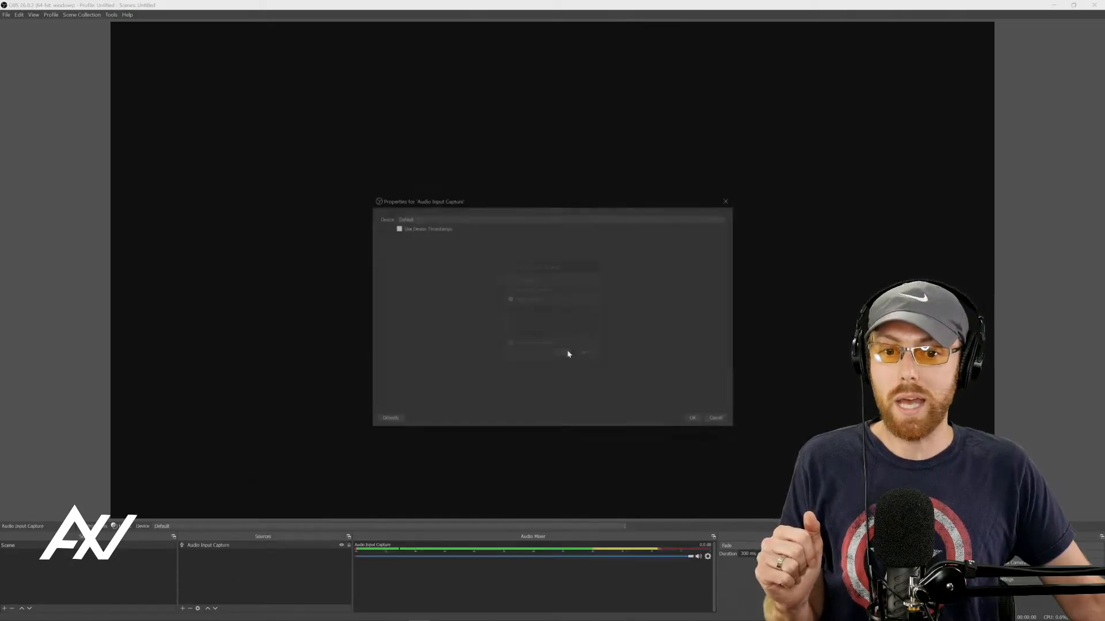
pyautogui.click(484, 218)
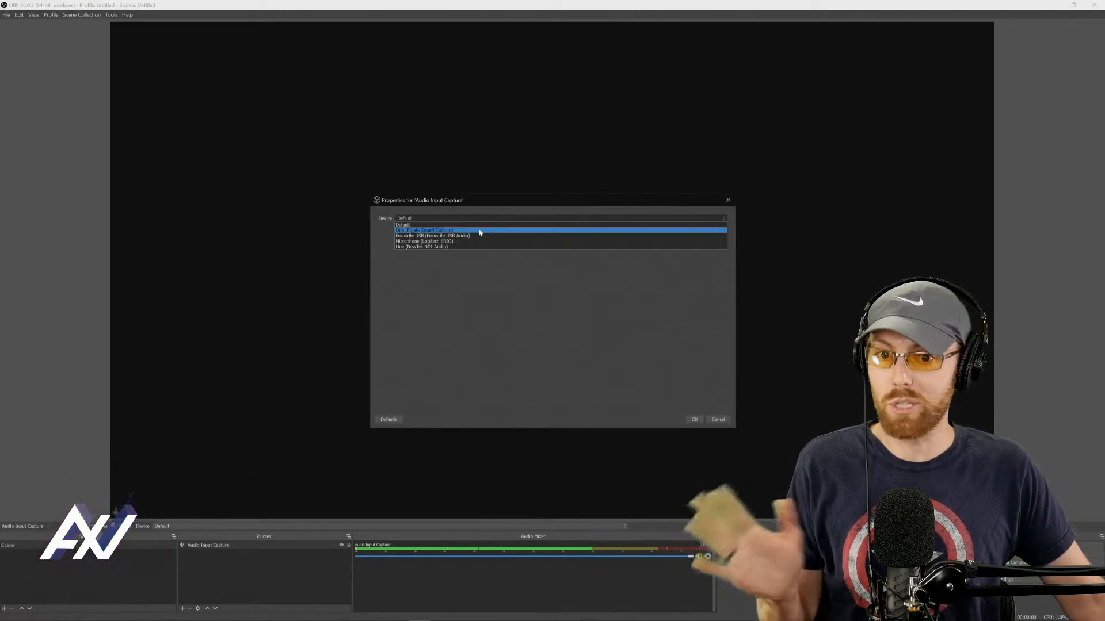
pyautogui.click(478, 241)
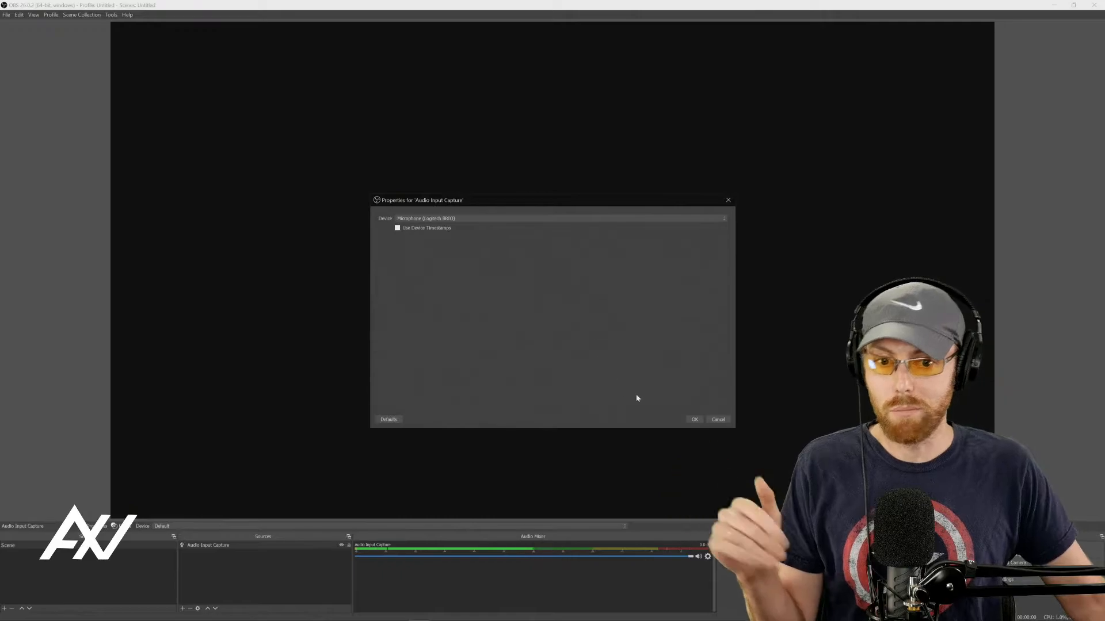
pyautogui.click(693, 420)
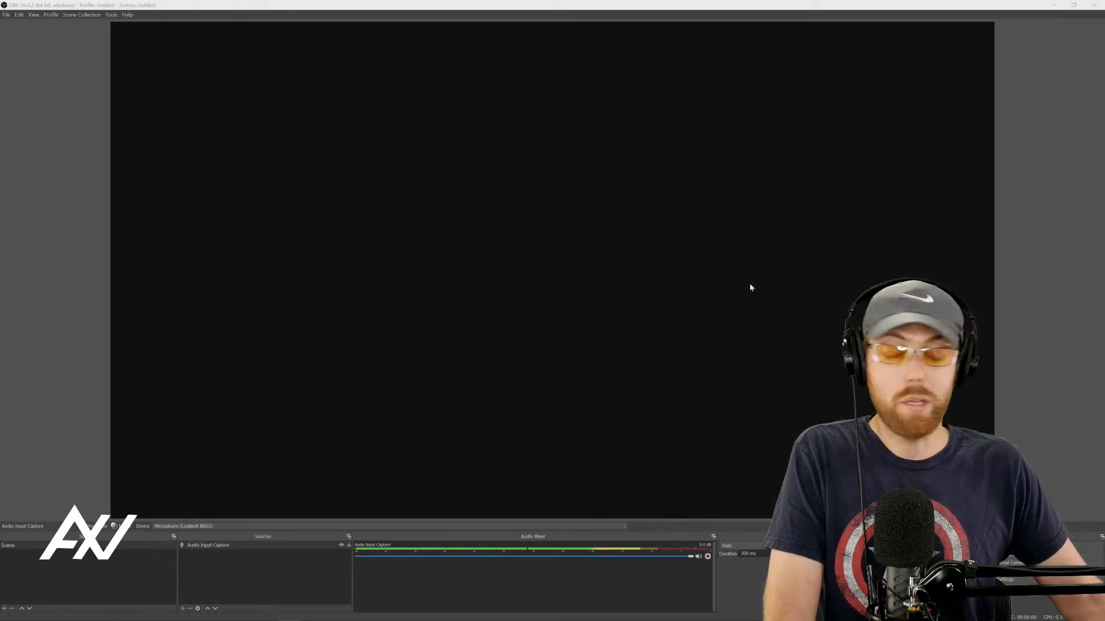
# Step: Open the audio filters of the Audio Input Capture source from the mixer and move the filters window aside
pyautogui.click(709, 560)
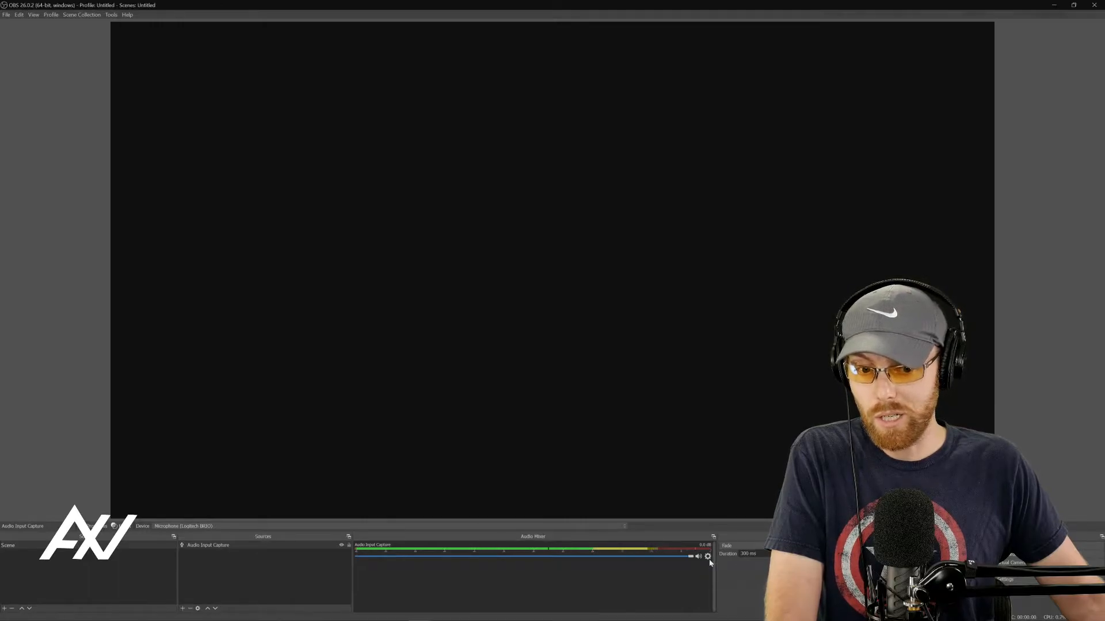
pyautogui.click(708, 558)
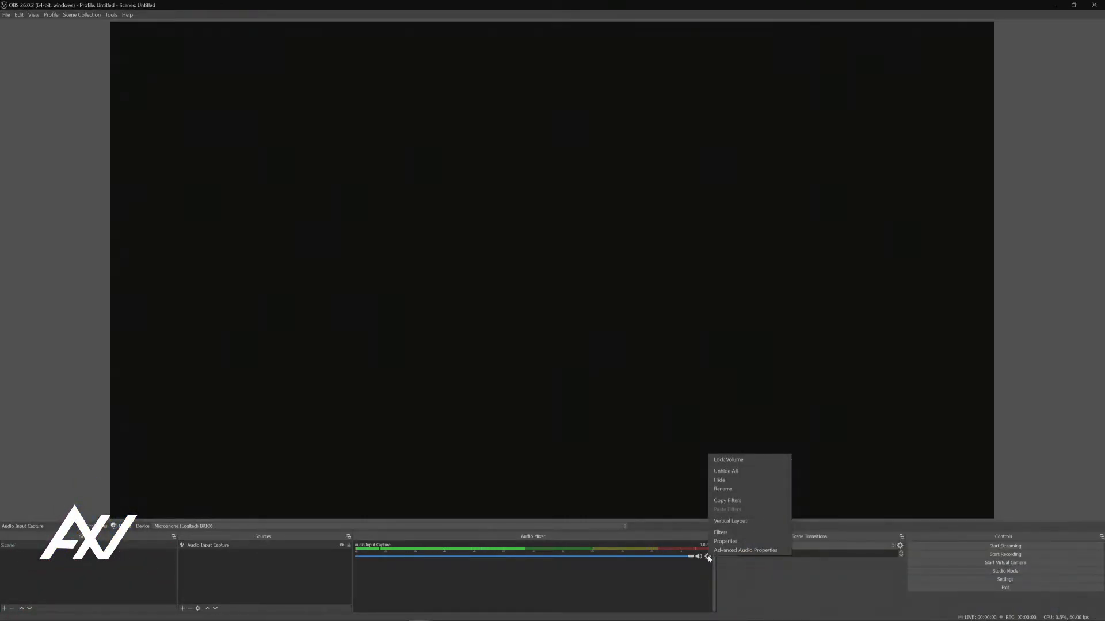
pyautogui.click(754, 532)
pyautogui.moveTo(586, 207); pyautogui.dragTo(328, 86)
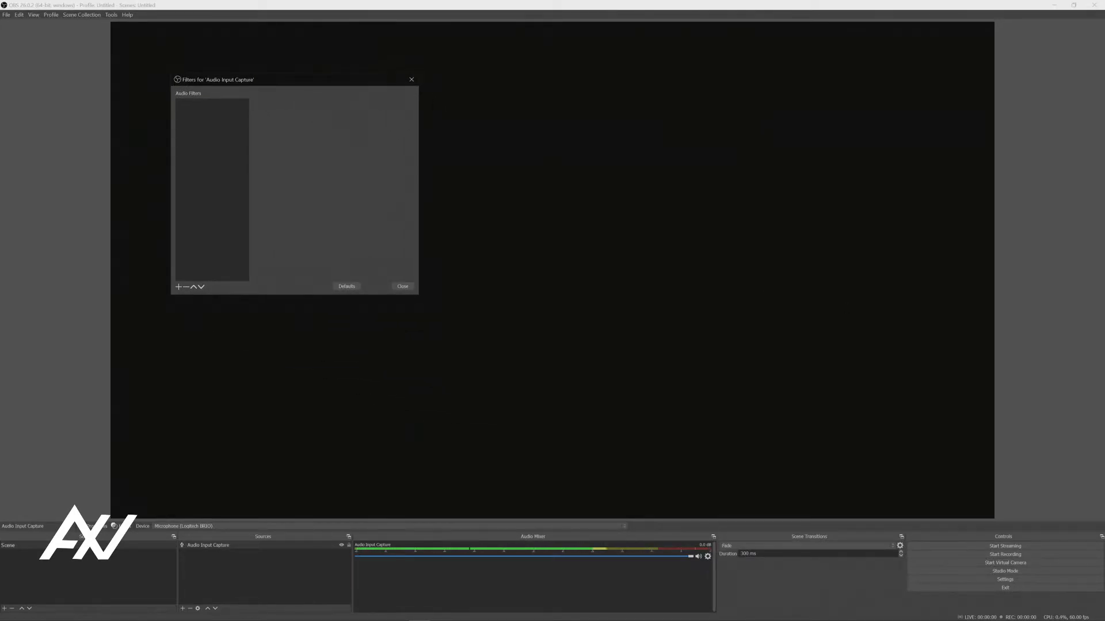
pyautogui.click(898, 265)
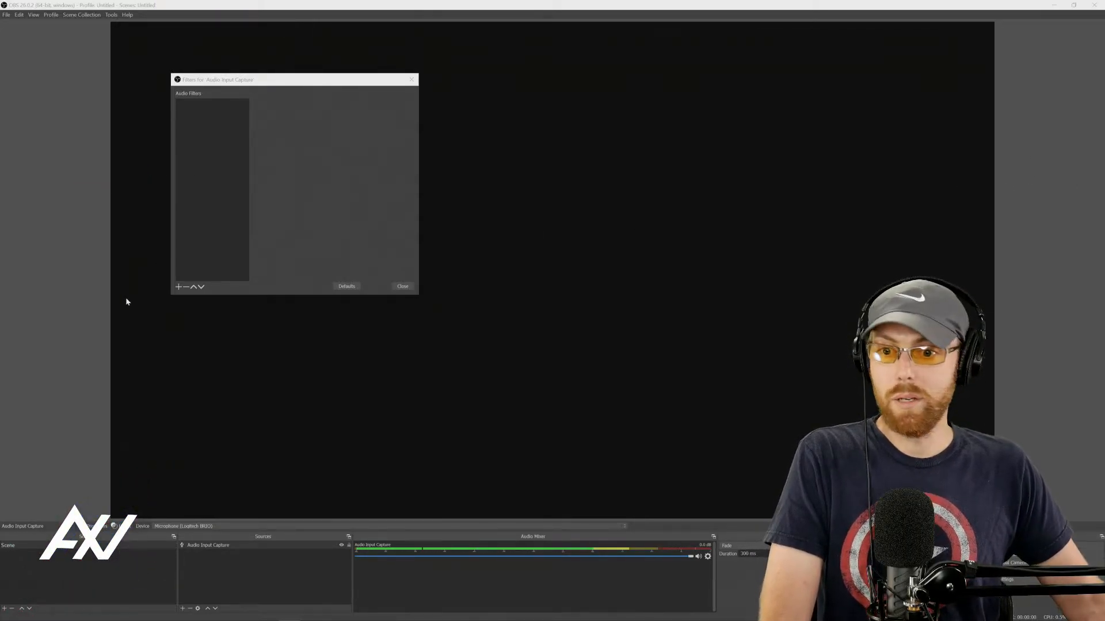
# Step: Add a Noise Suppression filter to the Audio Input Capture source, using the RNNoise (higher quality) method
pyautogui.click(178, 287)
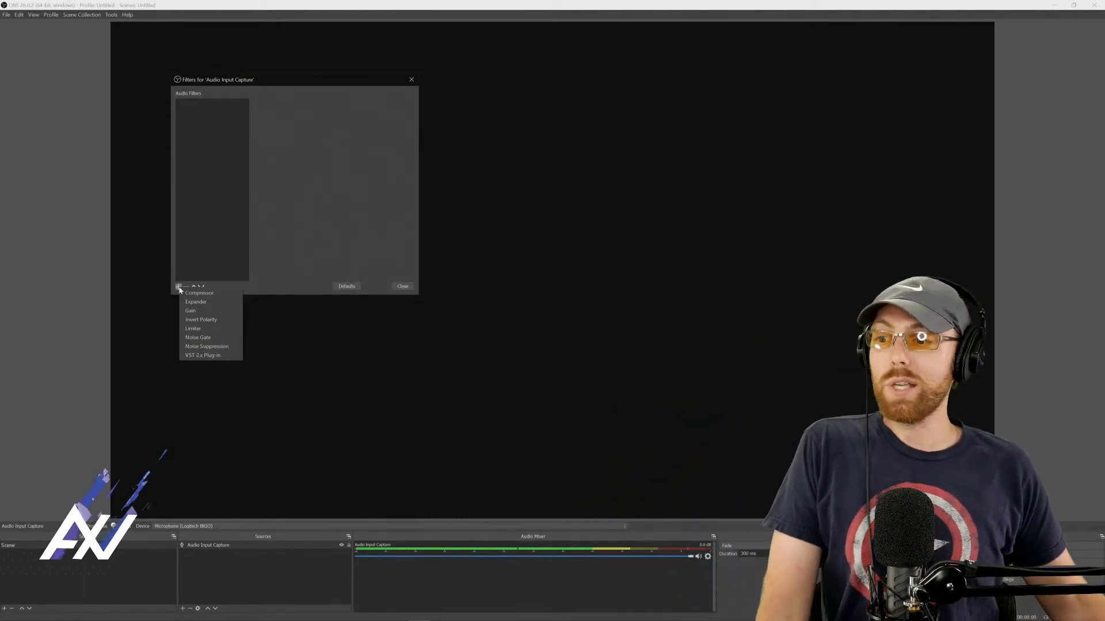
pyautogui.click(229, 347)
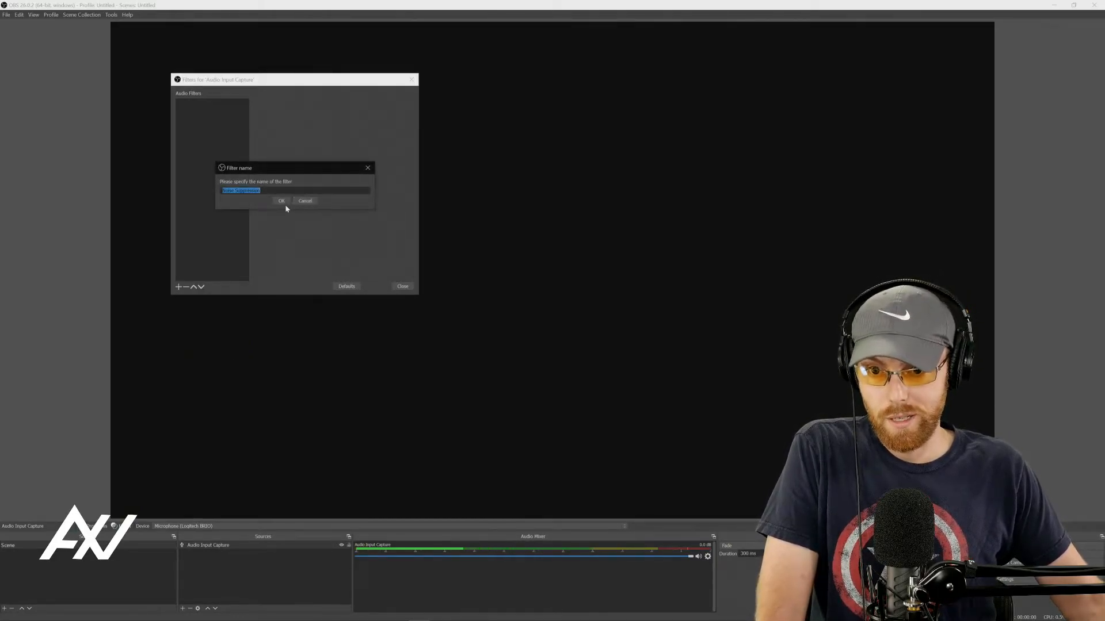
pyautogui.click(284, 201)
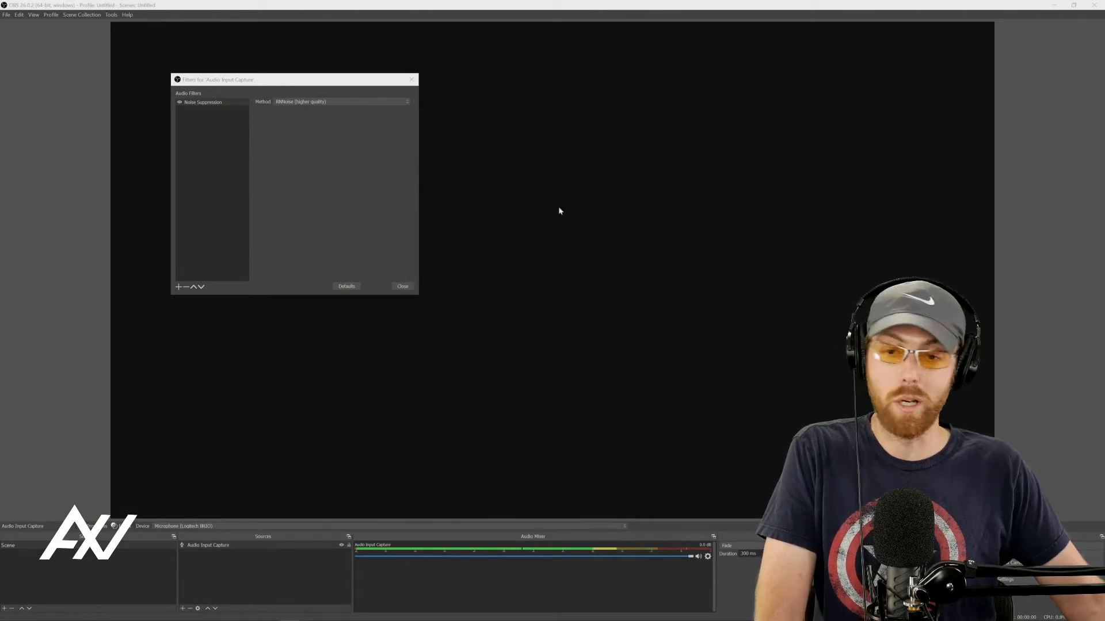
pyautogui.click(404, 103)
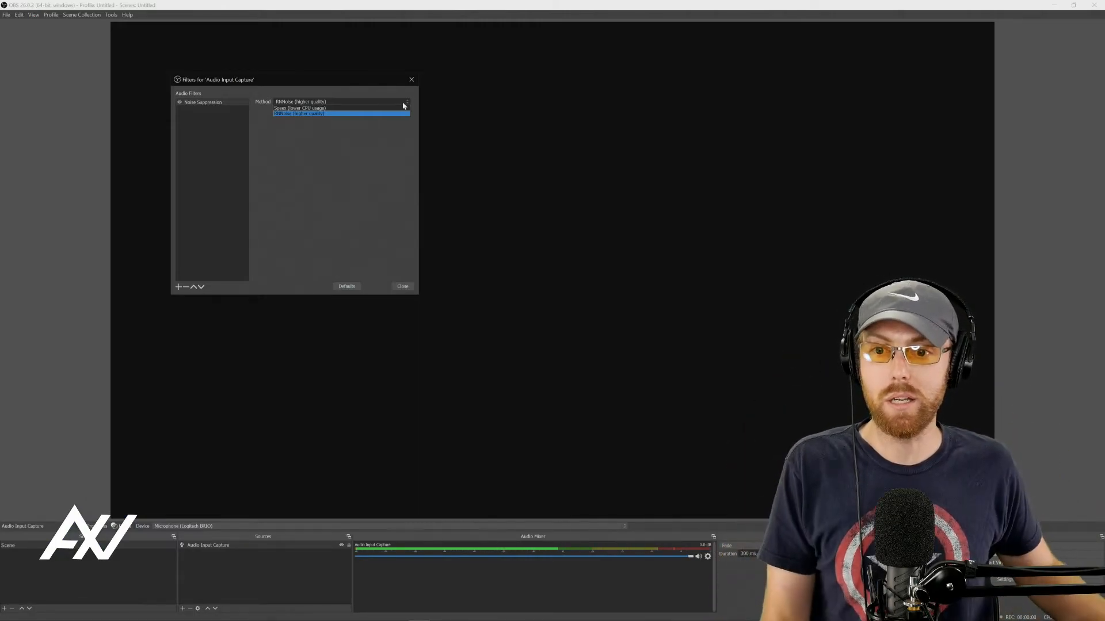
pyautogui.click(369, 132)
pyautogui.click(364, 102)
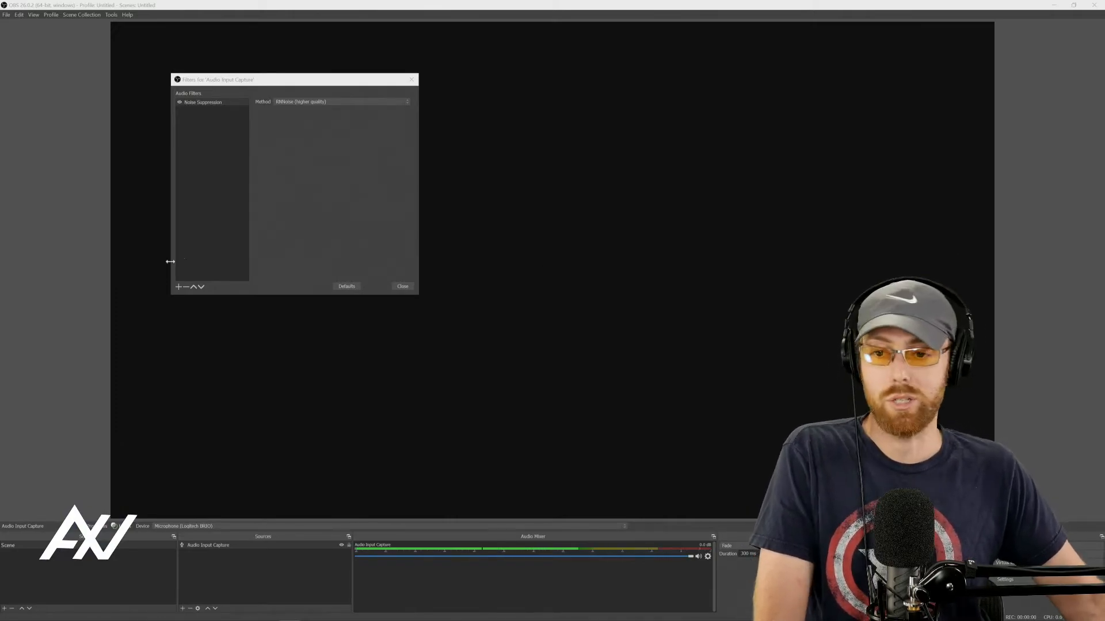
# Step: Add a Compressor filter with its default name to the Audio Input Capture source
pyautogui.click(178, 286)
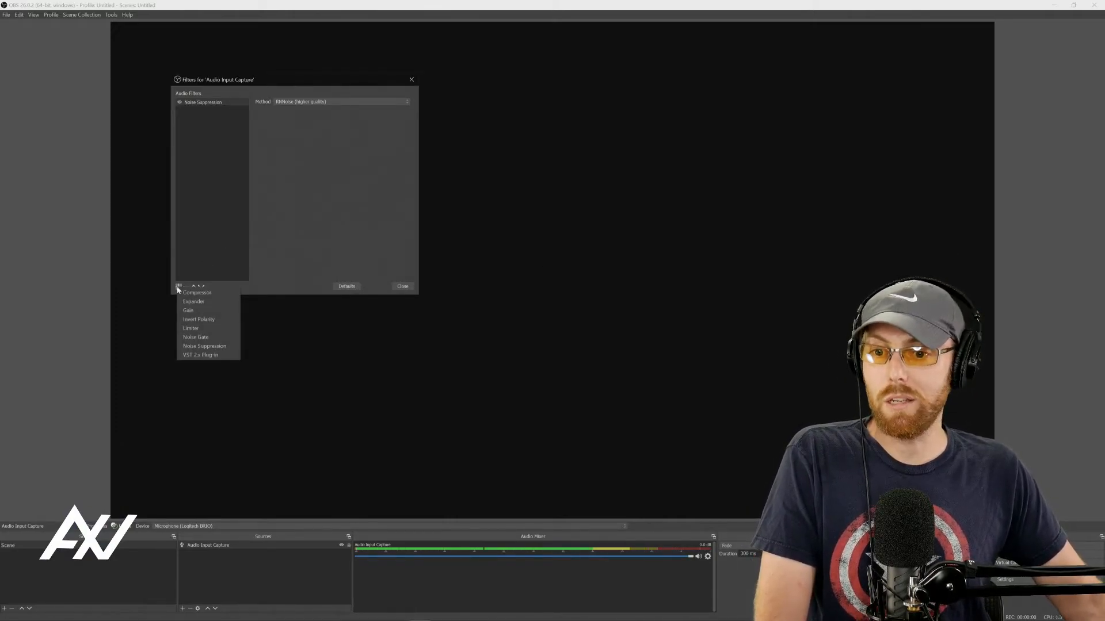
pyautogui.click(219, 293)
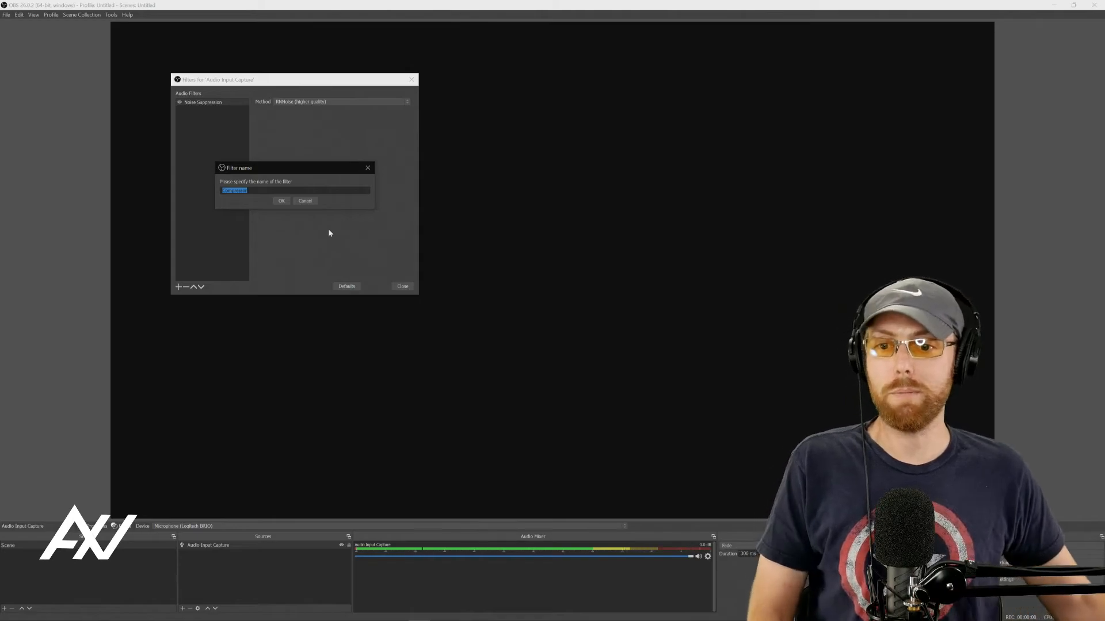
pyautogui.click(282, 201)
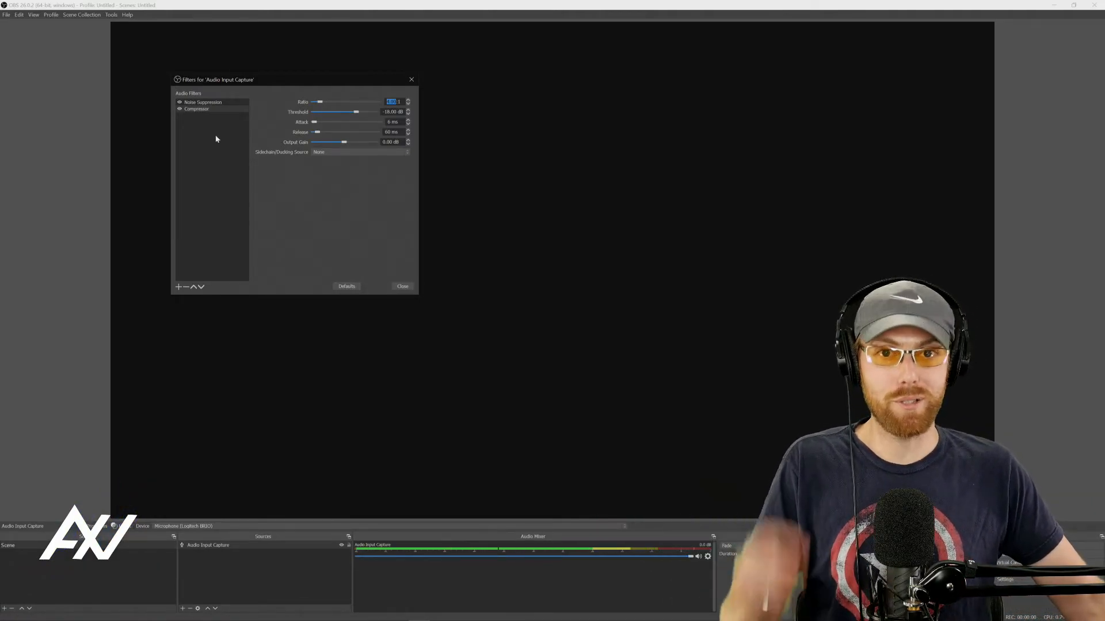
# Step: Add a Limiter filter with its default name below the Compressor in the audio filter list
pyautogui.click(178, 287)
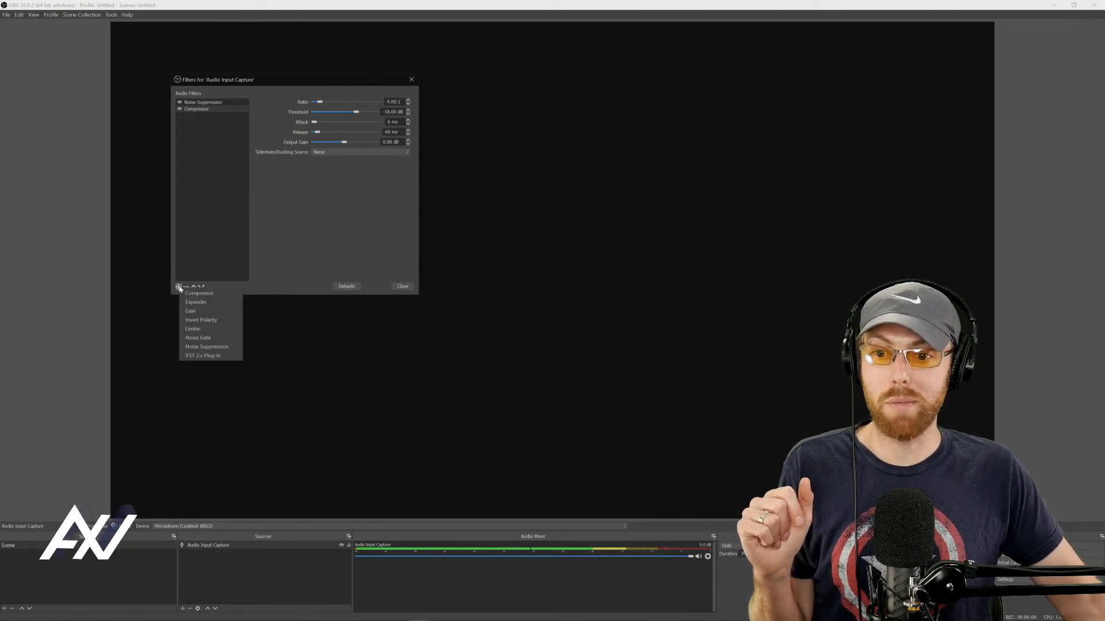
pyautogui.click(224, 330)
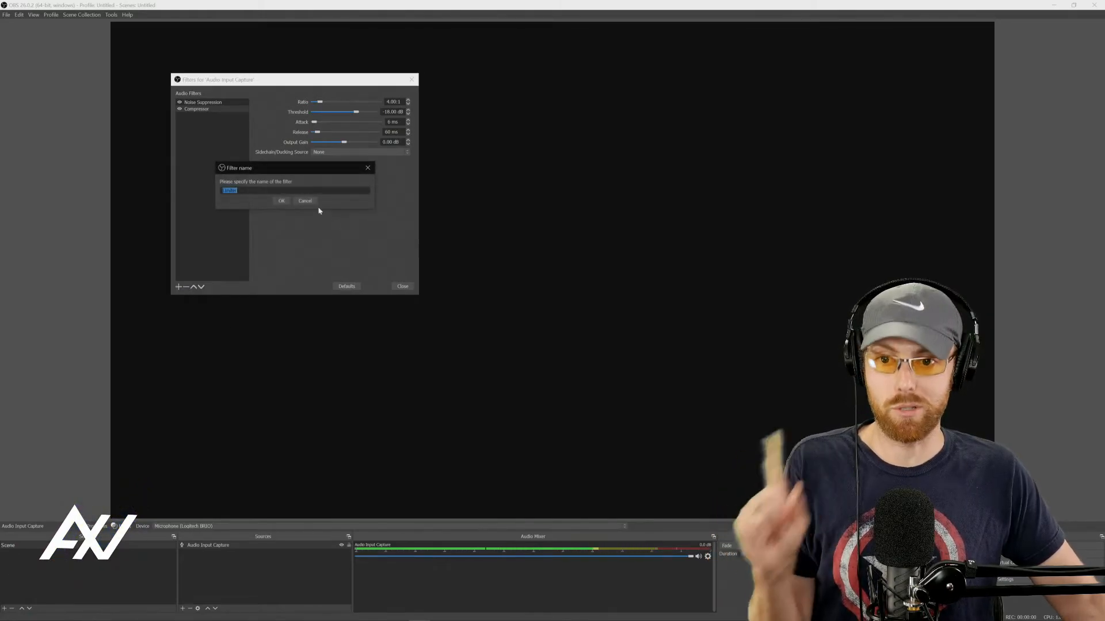
pyautogui.click(284, 202)
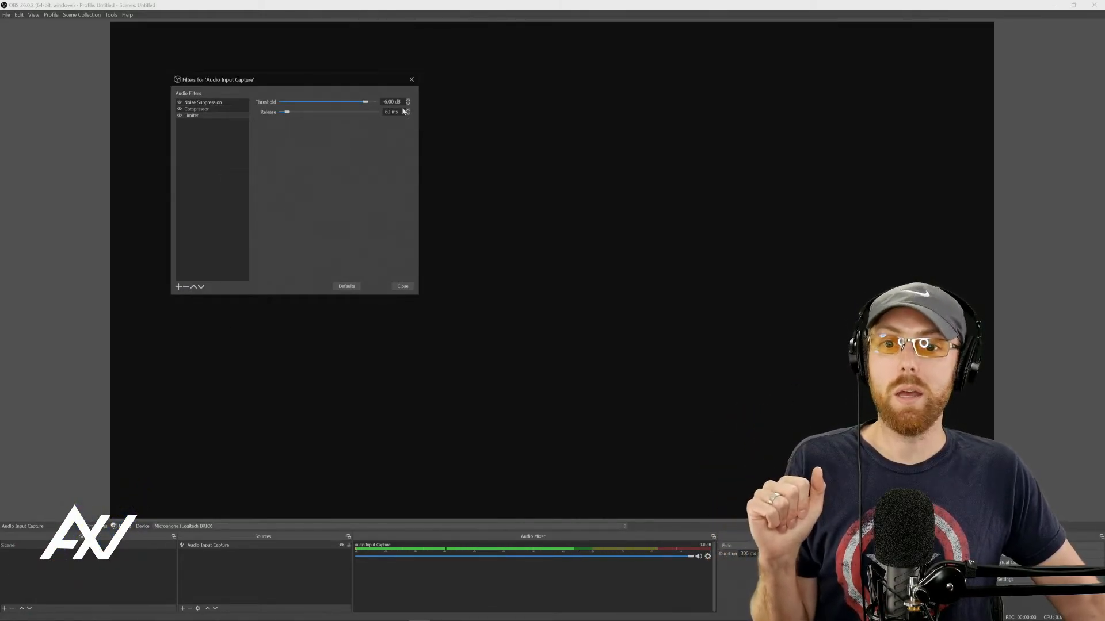